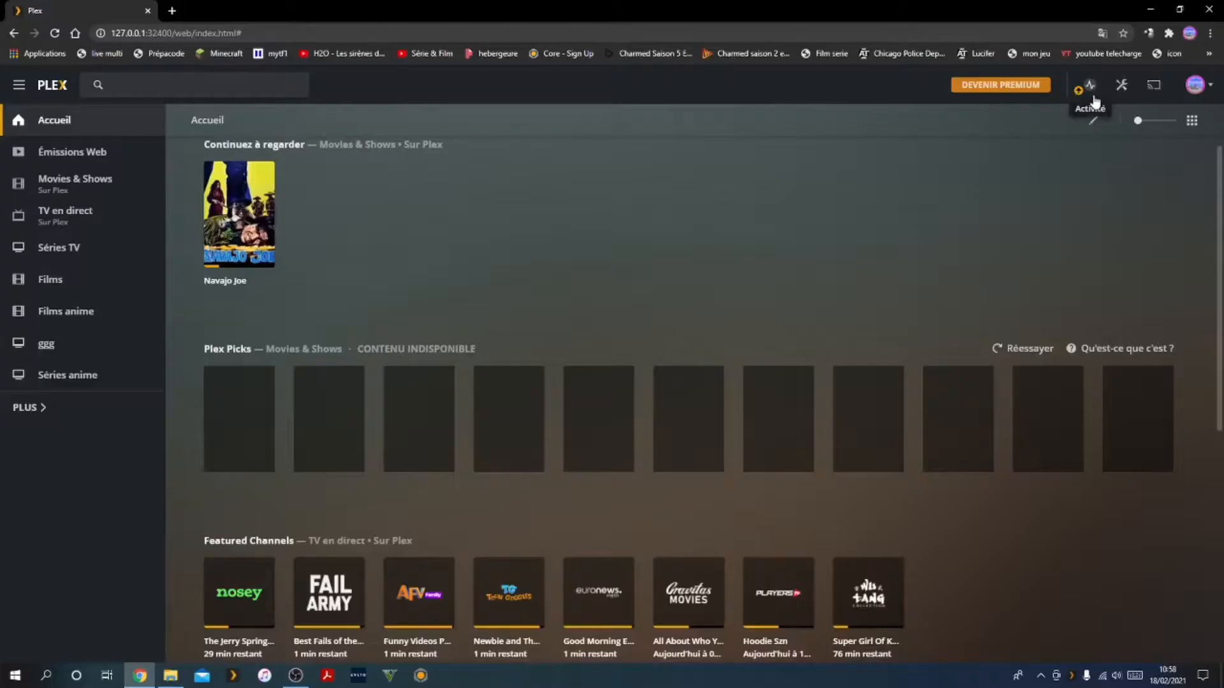
# Open the server's Bibliothèque settings and review the scan options, including the choices for Intervalle d'analyse de la bibliothèque.
pyautogui.click(1121, 84)
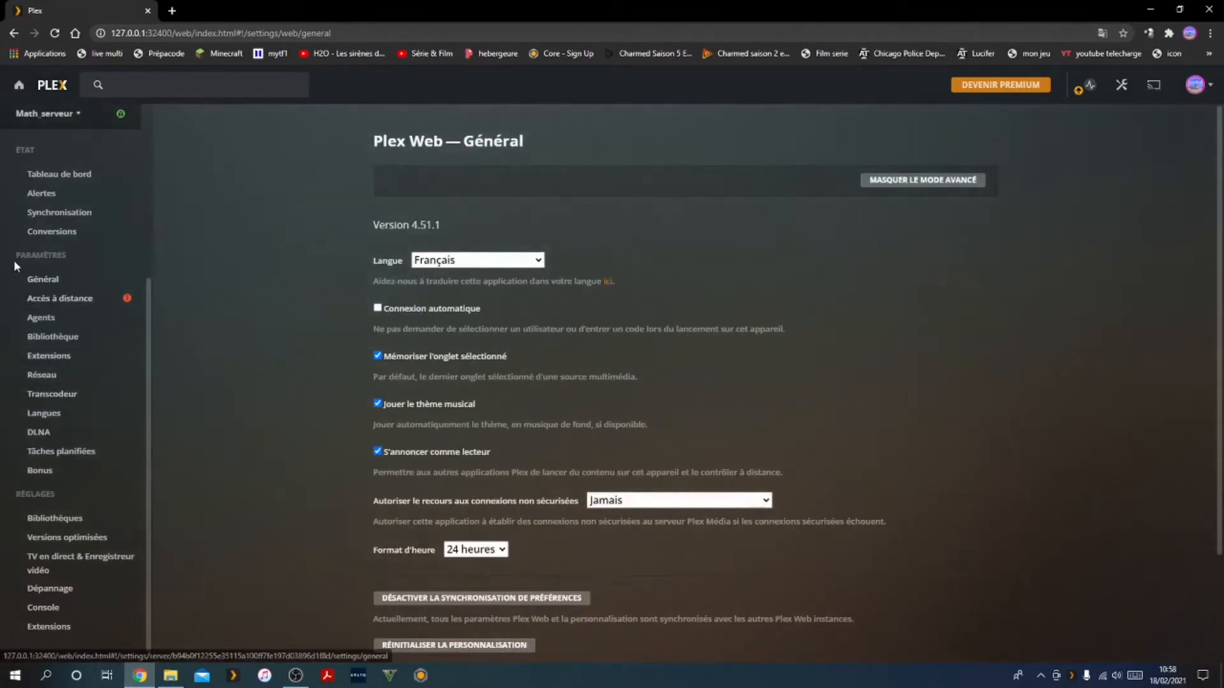
pyautogui.scroll(4, 14, 261)
pyautogui.scroll(-4, 54, 300)
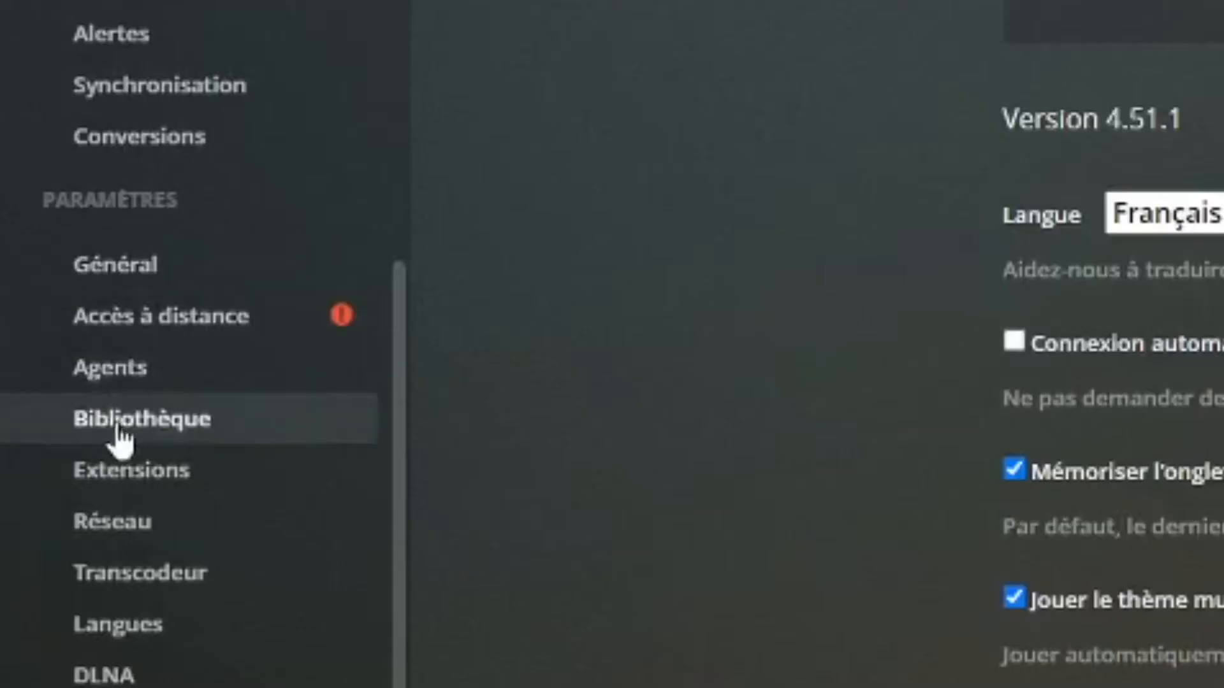
pyautogui.click(118, 431)
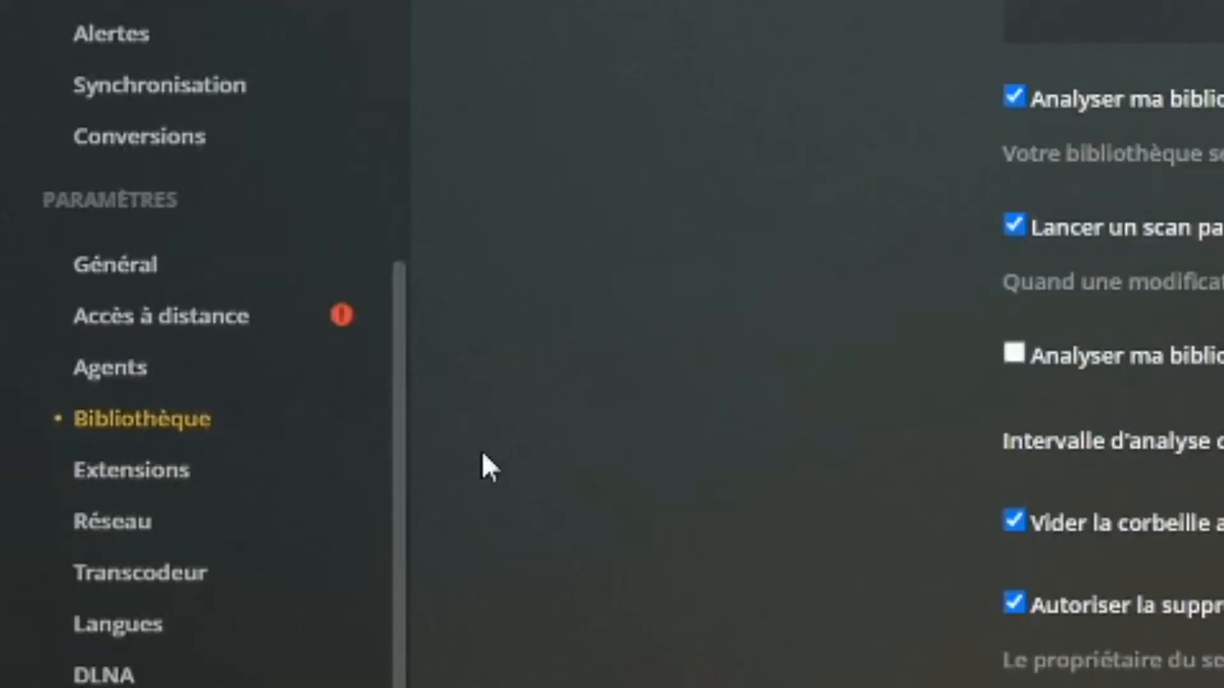
pyautogui.scroll(-5, 672, 531)
pyautogui.scroll(5, 695, 503)
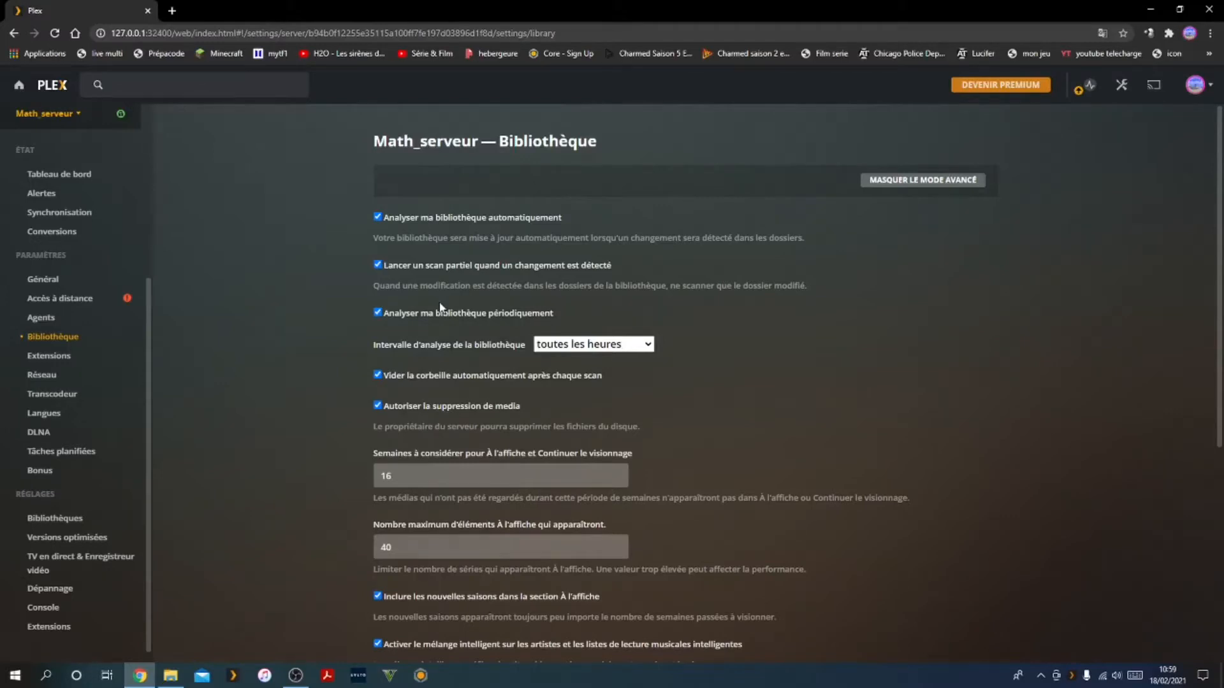
pyautogui.click(621, 344)
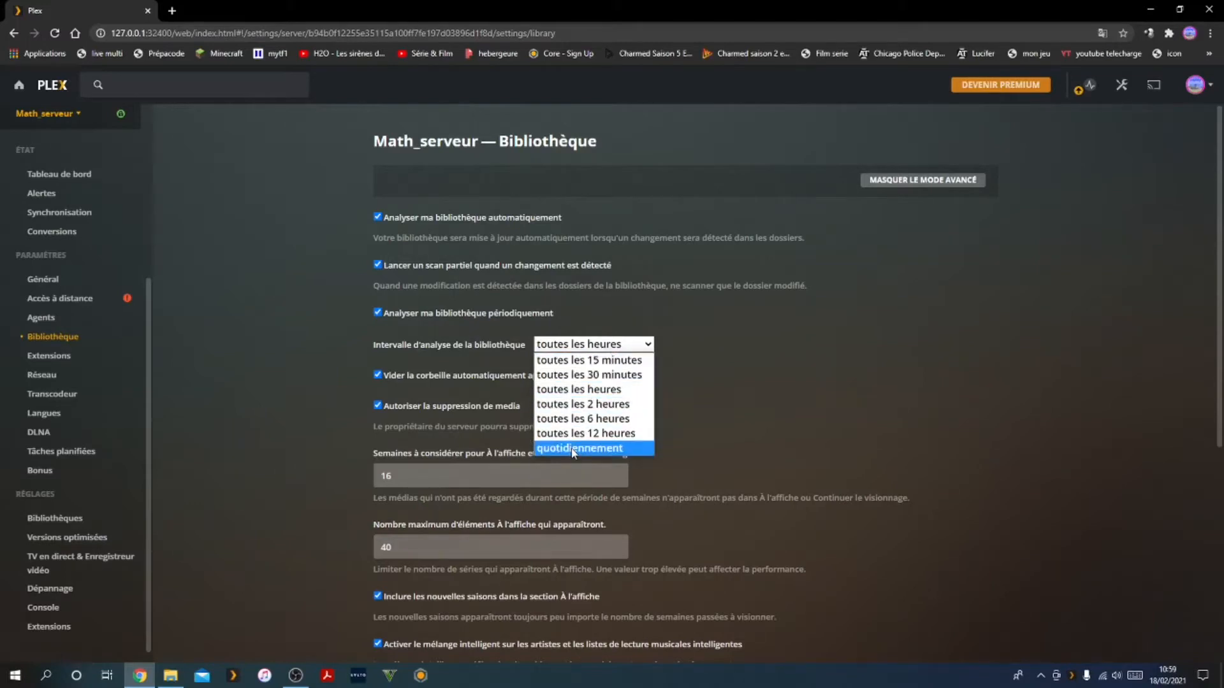
pyautogui.click(732, 376)
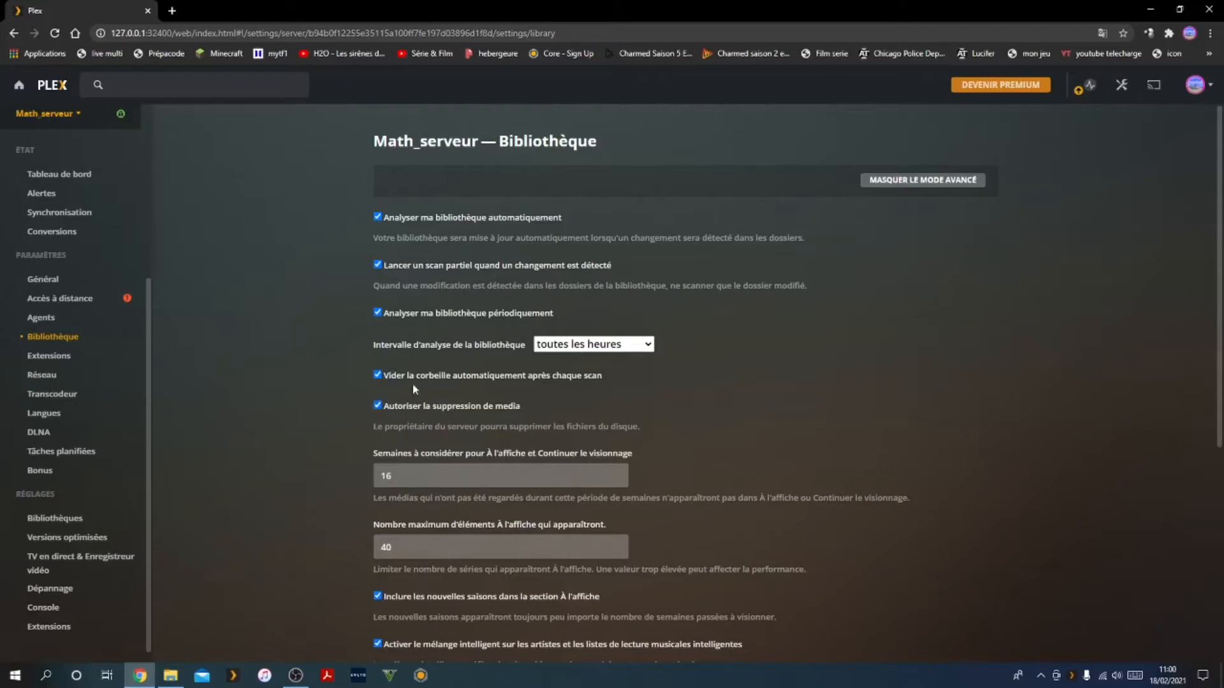
# Open the ggg library and show the available actions for the first recently released Euro Truck episode.
pyautogui.click(53, 85)
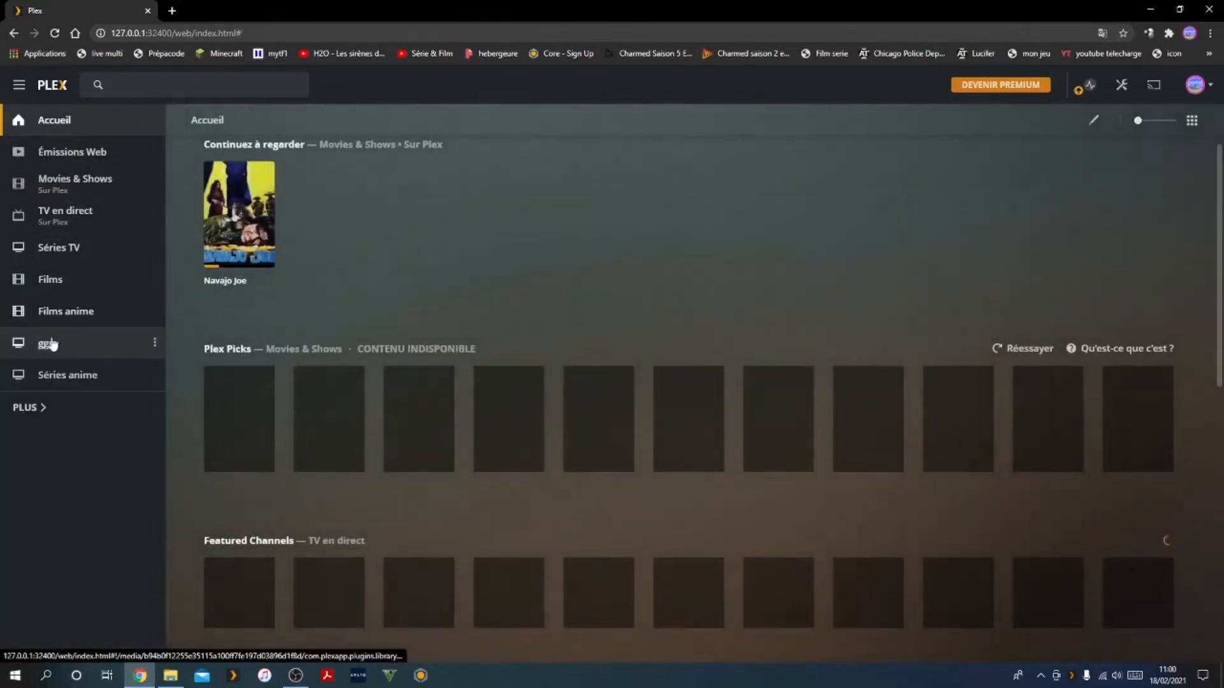
pyautogui.click(45, 345)
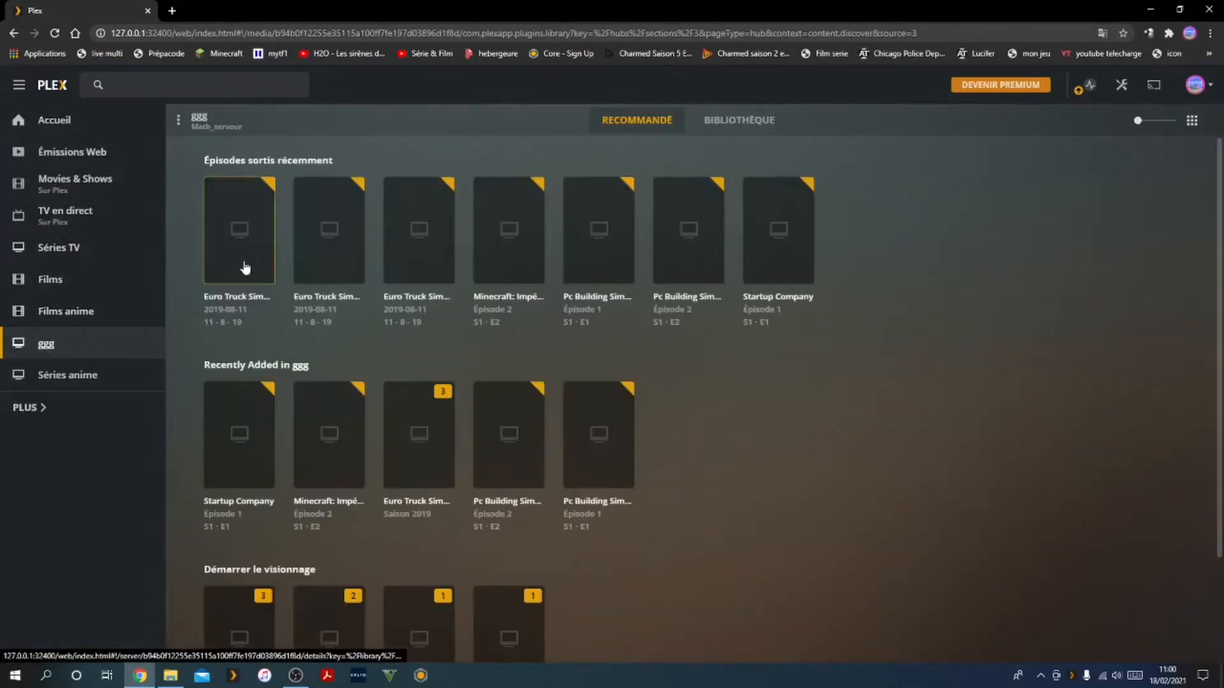
pyautogui.moveTo(245, 280)
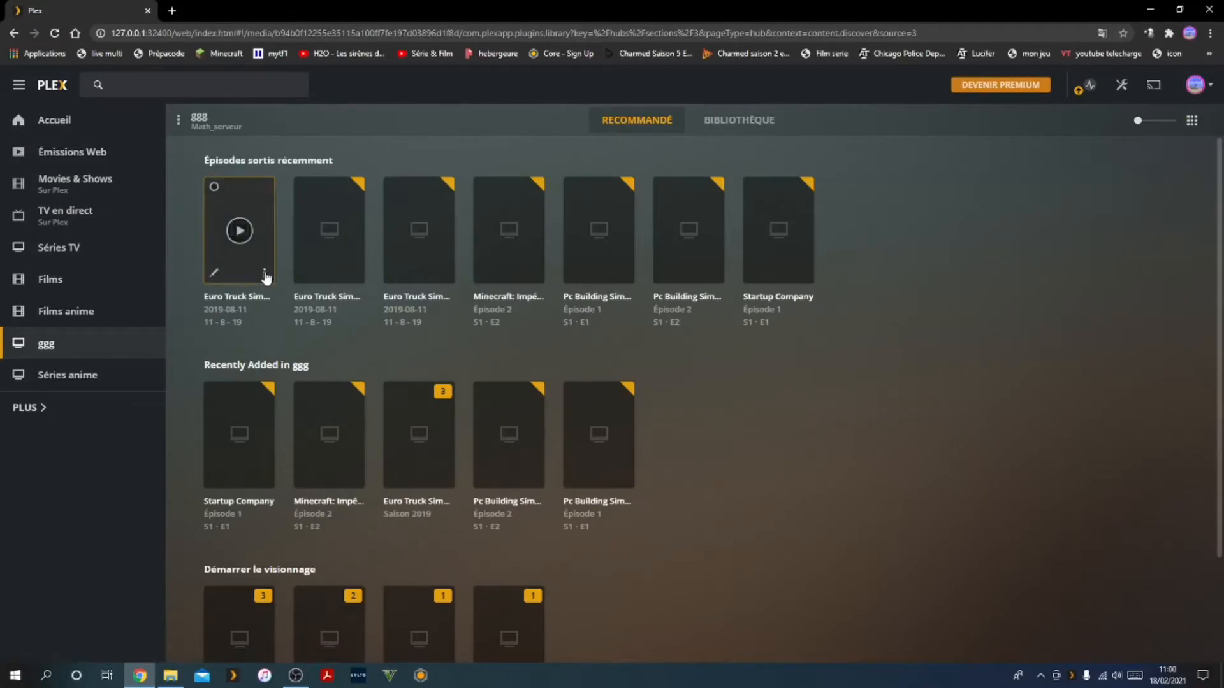
pyautogui.click(265, 274)
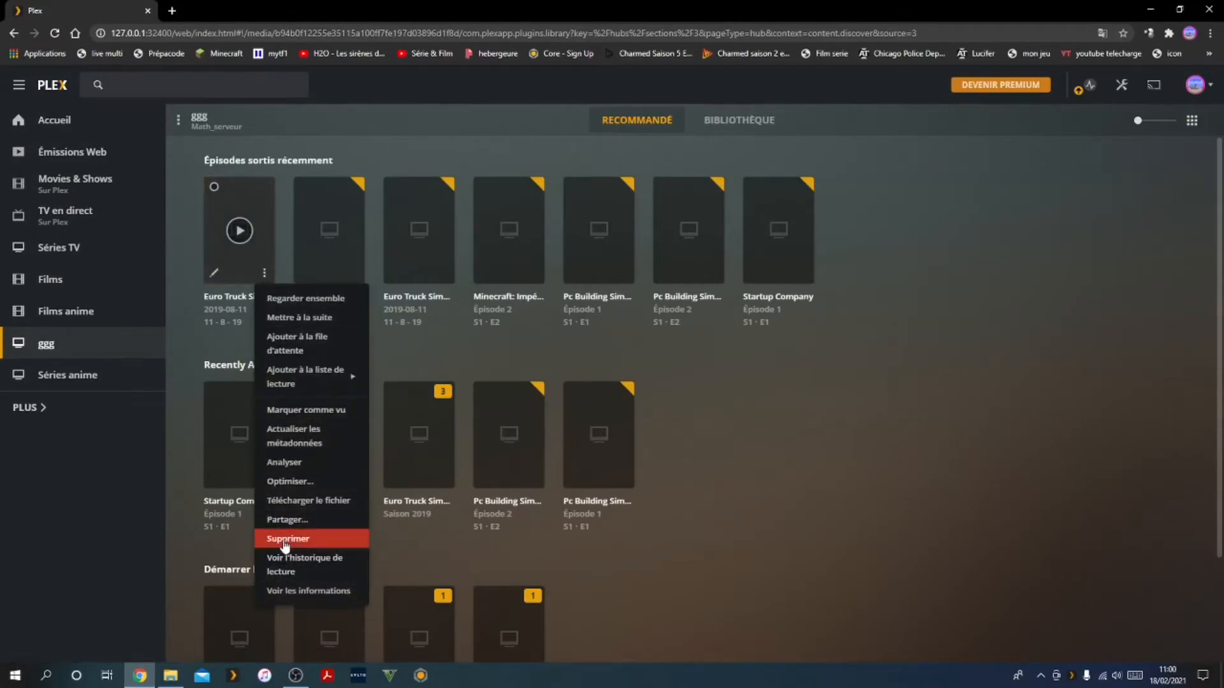
# Disable Autoriser la suppression de media in the server's Bibliothèque settings and save the changes.
pyautogui.click(1122, 85)
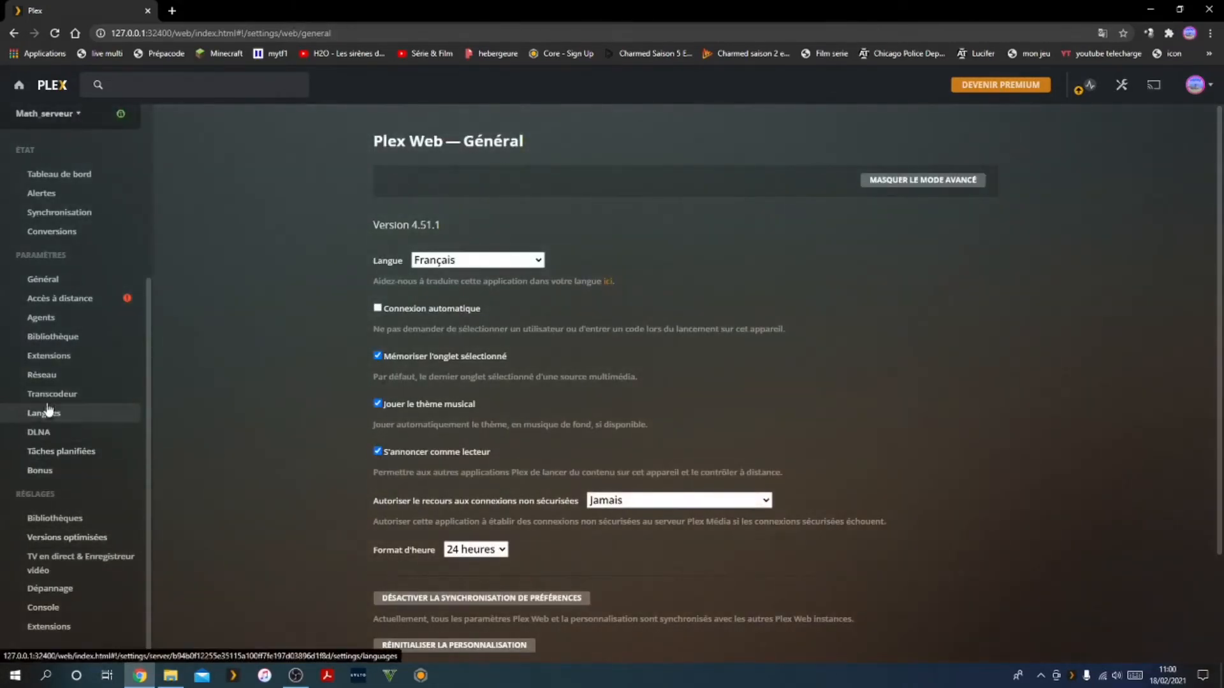
pyautogui.click(40, 338)
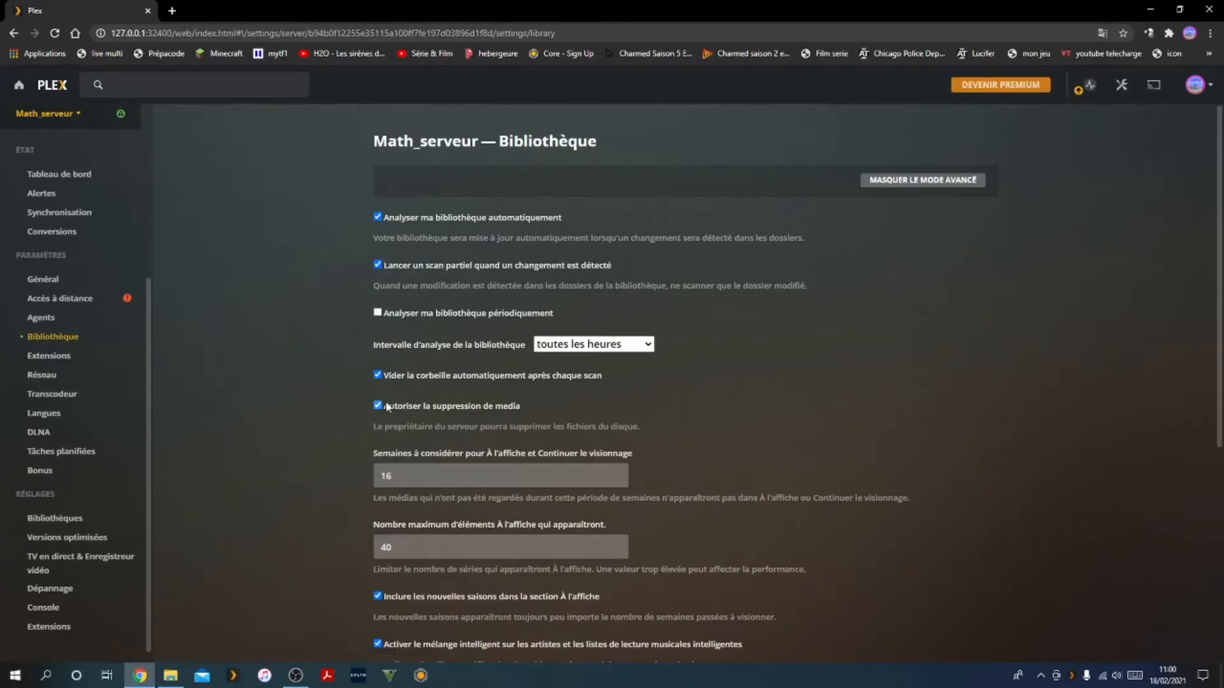
pyautogui.scroll(-5, 292, 430)
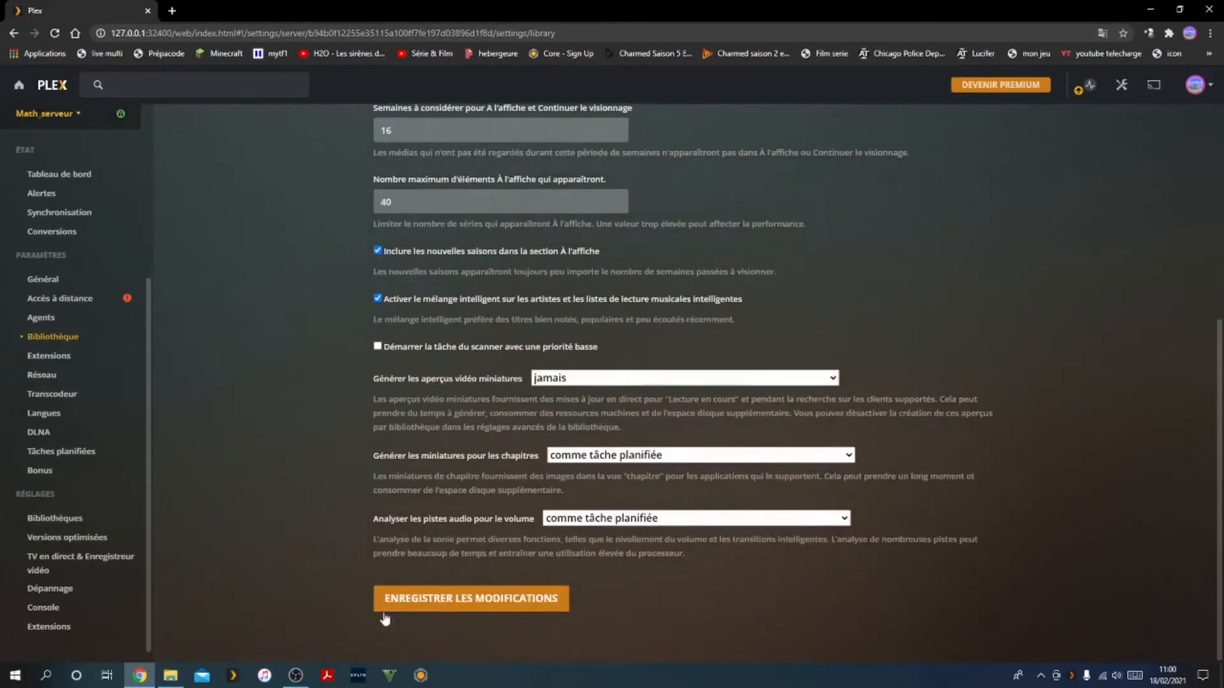
pyautogui.click(391, 609)
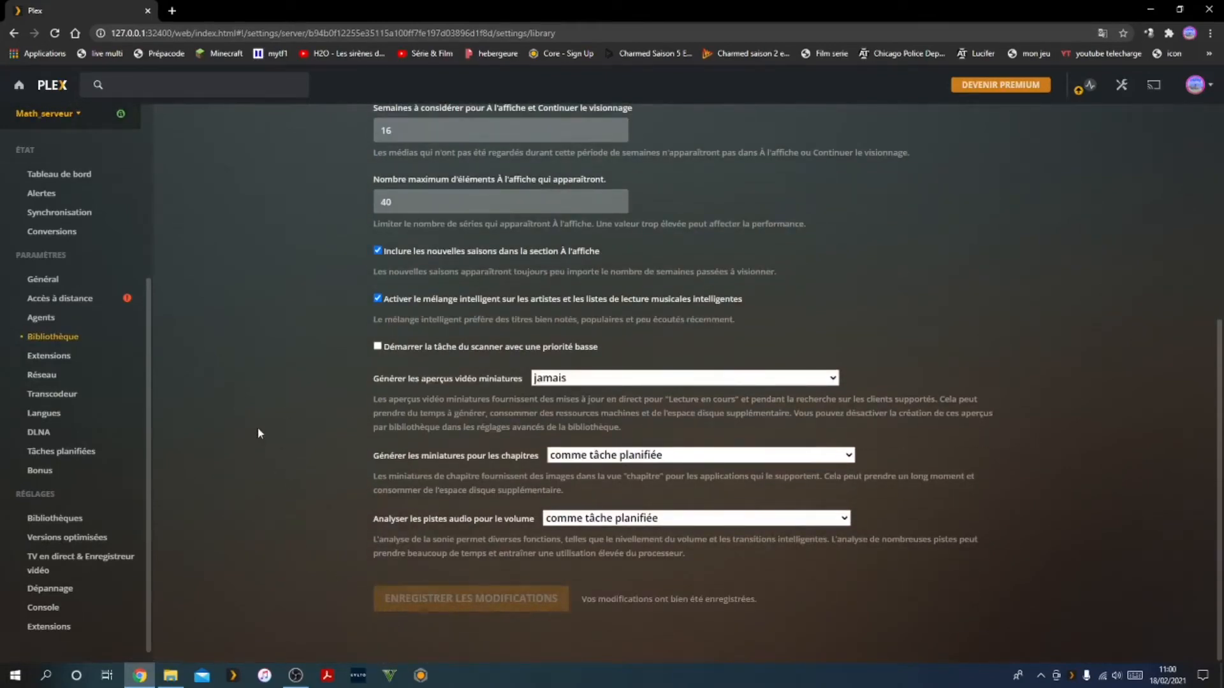
# Return to the ggg library and check the first Euro Truck episode's actions for a delete option.
pyautogui.click(56, 84)
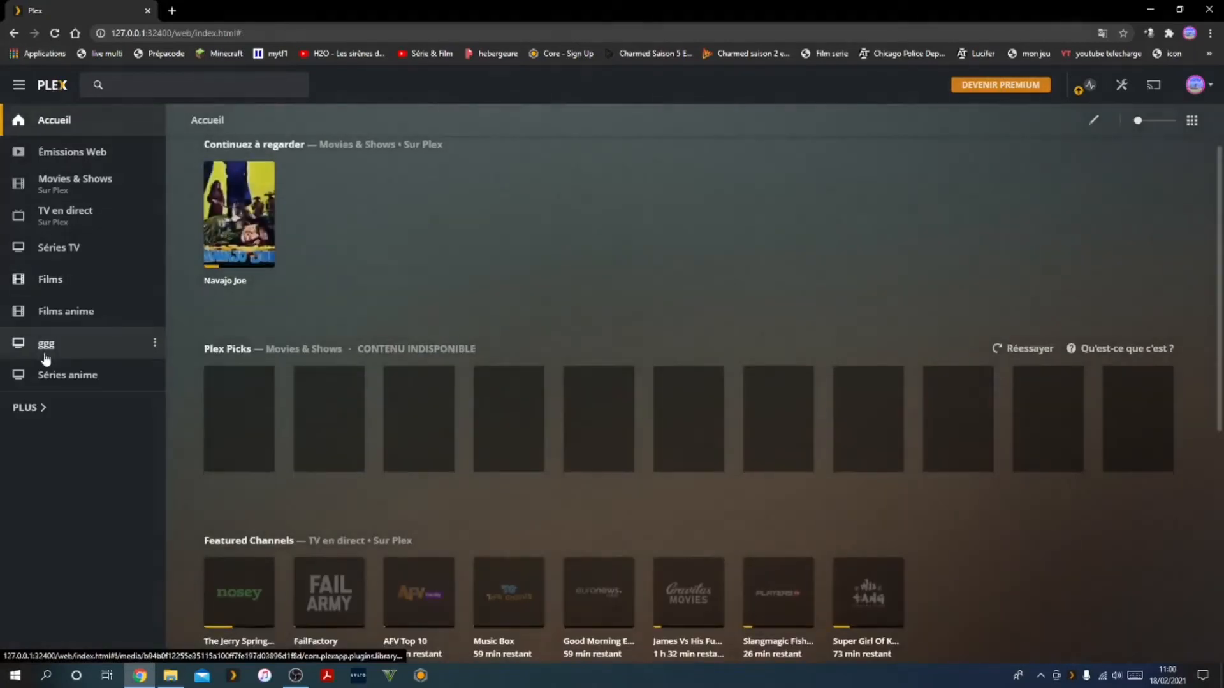
pyautogui.click(44, 351)
pyautogui.click(264, 274)
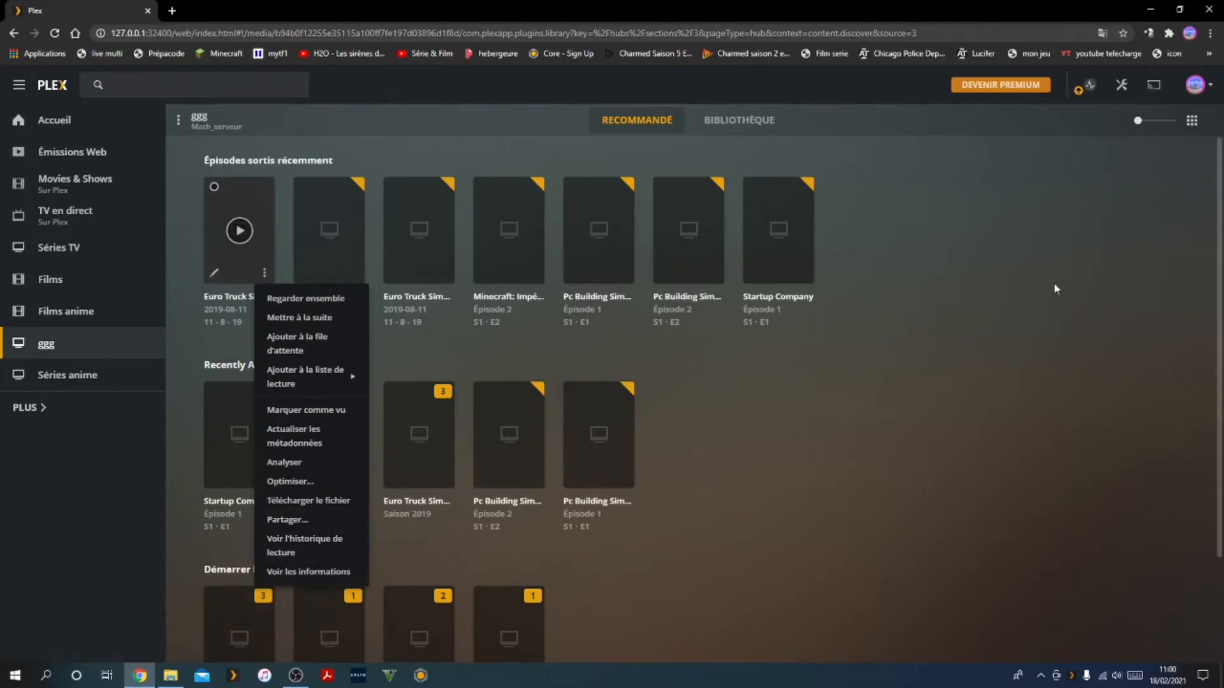
# Enable Autoriser la suppression de media in the server's Bibliothèque settings, and return to the home page without saving.
pyautogui.click(1121, 85)
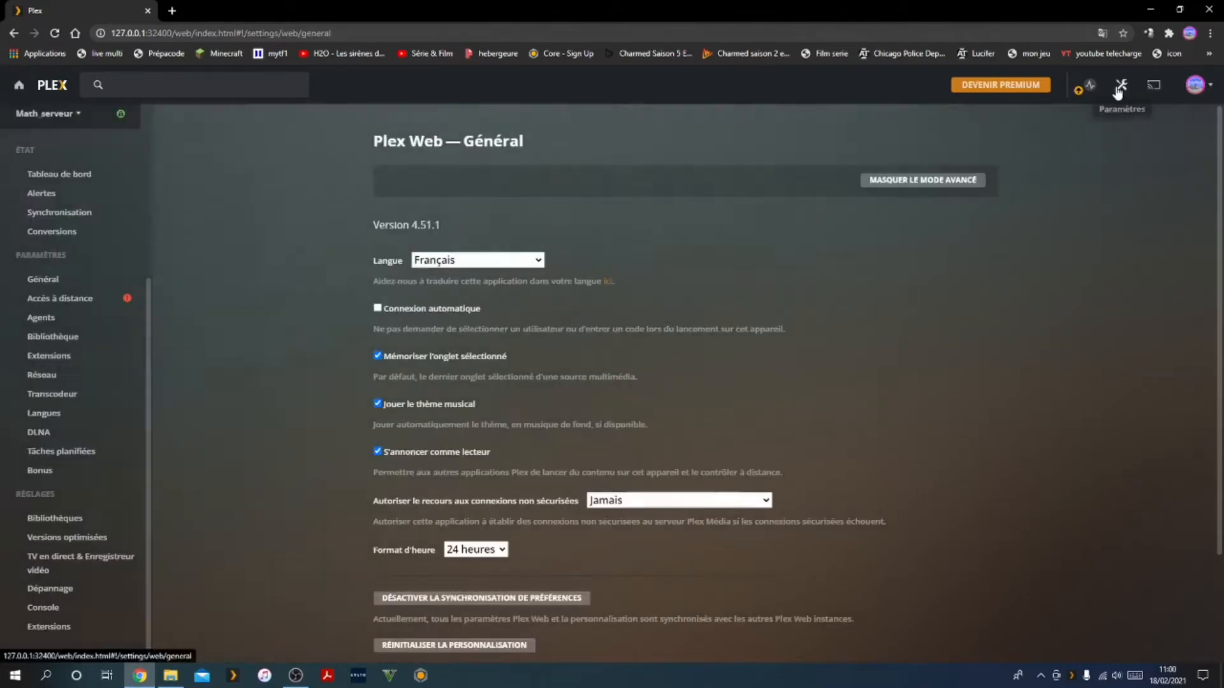
pyautogui.click(23, 337)
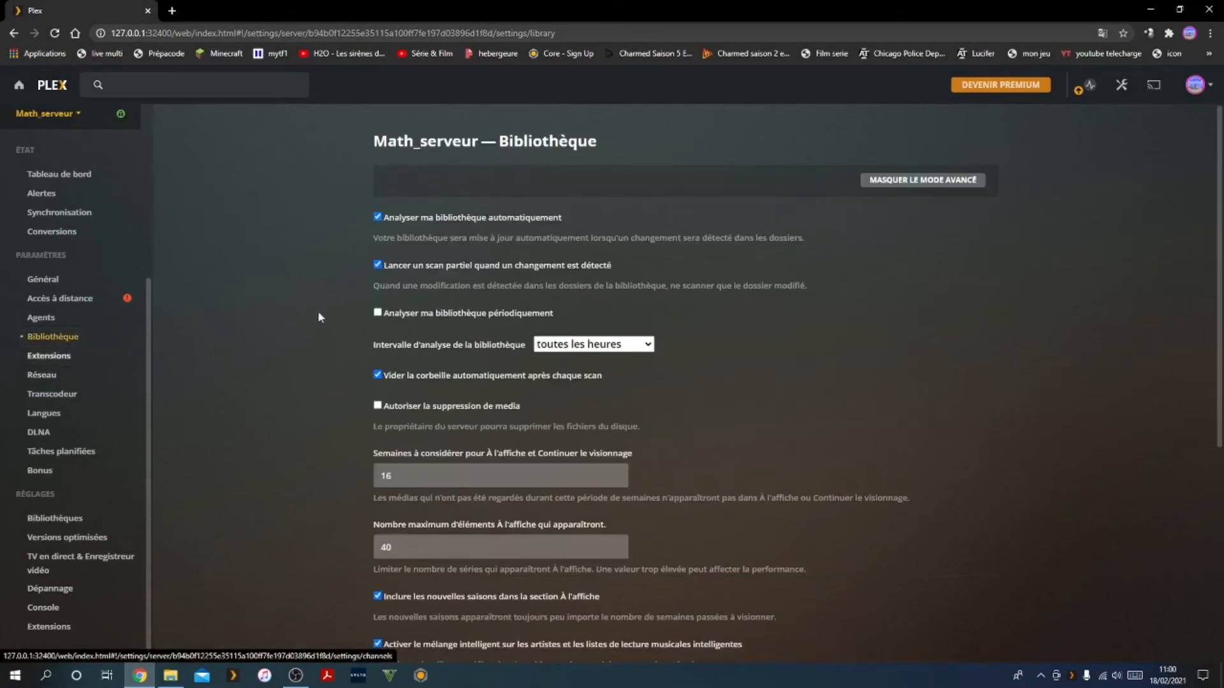
pyautogui.click(378, 406)
pyautogui.scroll(-3, 379, 412)
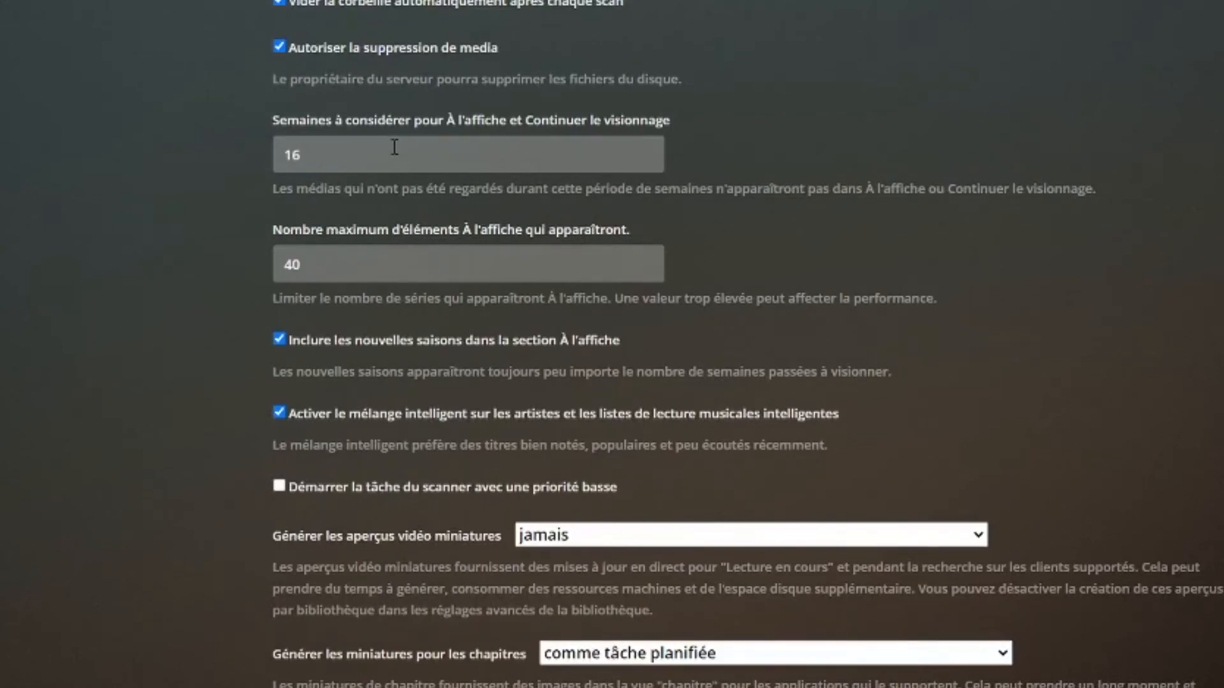
pyautogui.click(49, 91)
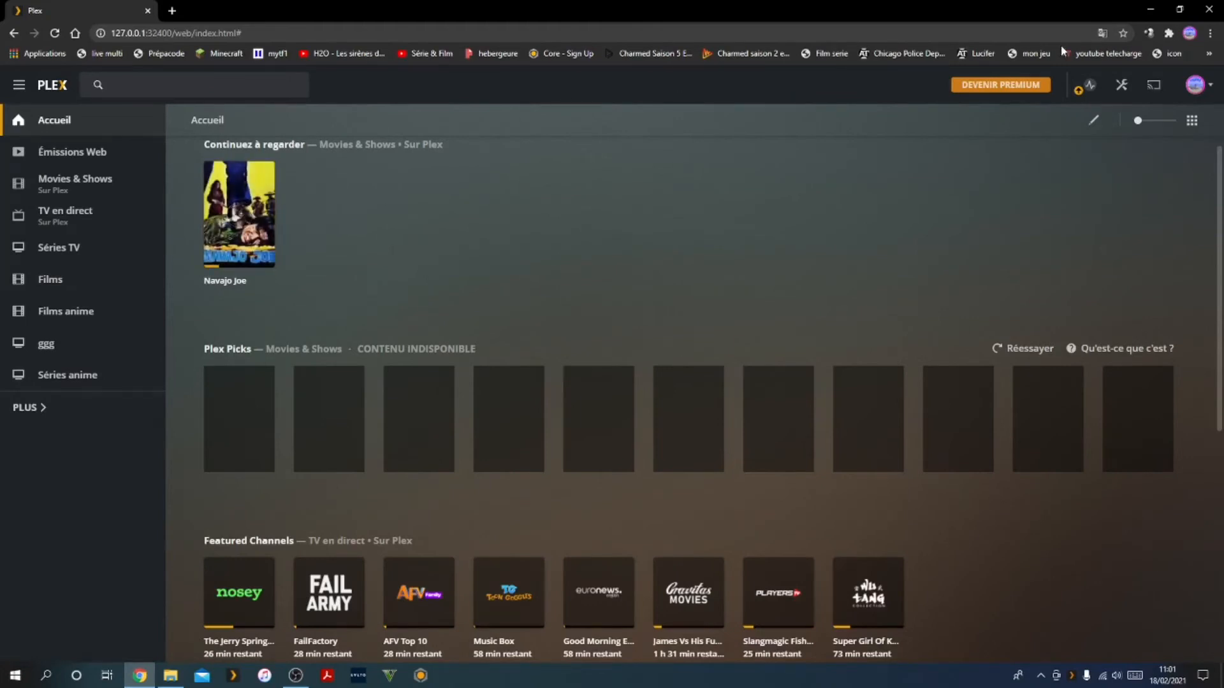
# In the server's Bibliothèque settings, set Semaines à considérer pour À l'affiche et Continuer le visionnage to 25 and save the changes.
pyautogui.click(1122, 88)
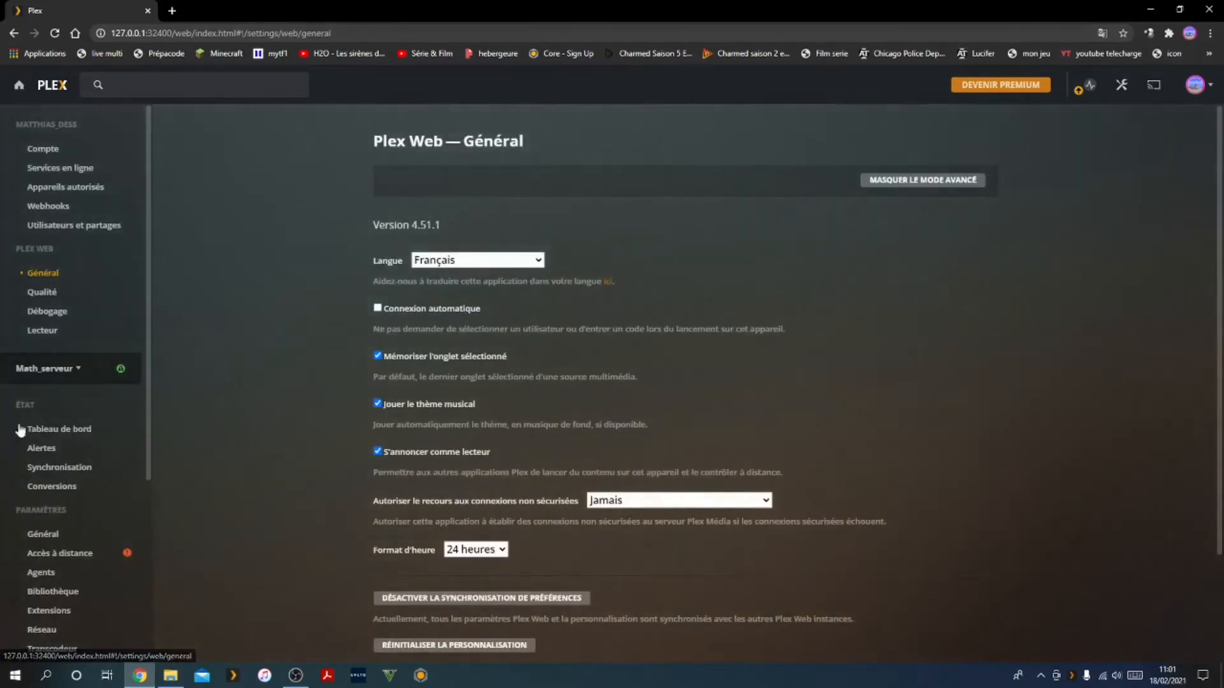
pyautogui.click(52, 591)
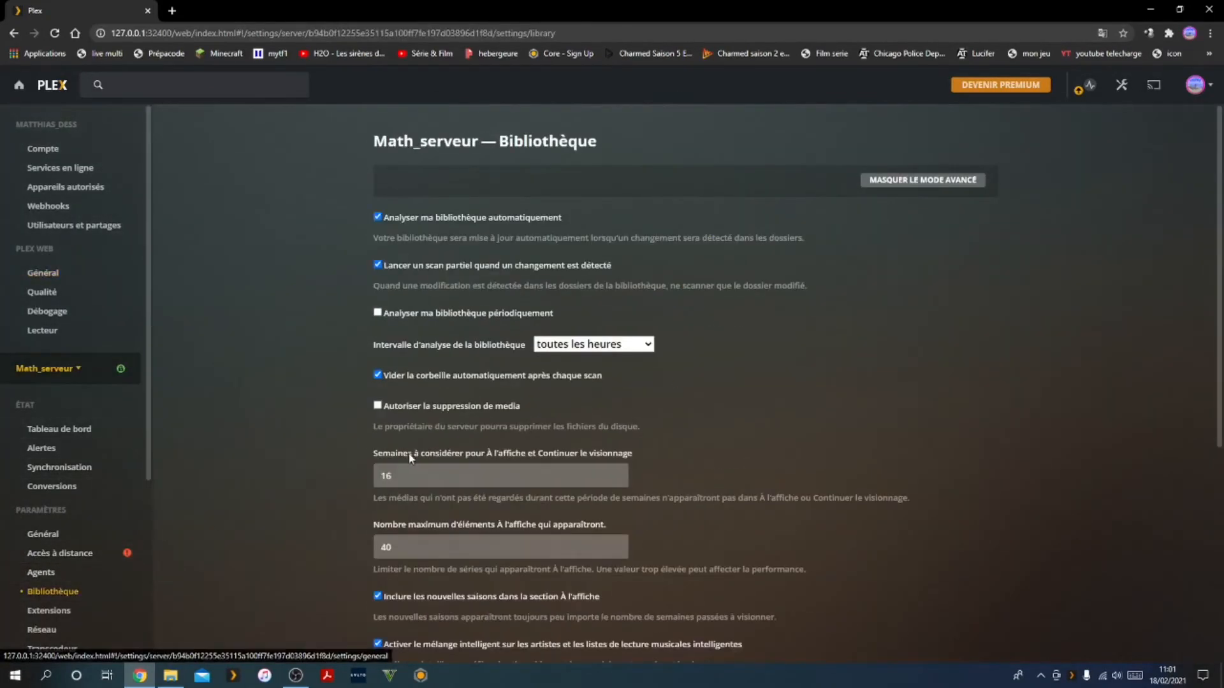
pyautogui.press('BackSpace')
pyautogui.press('BackSpace')
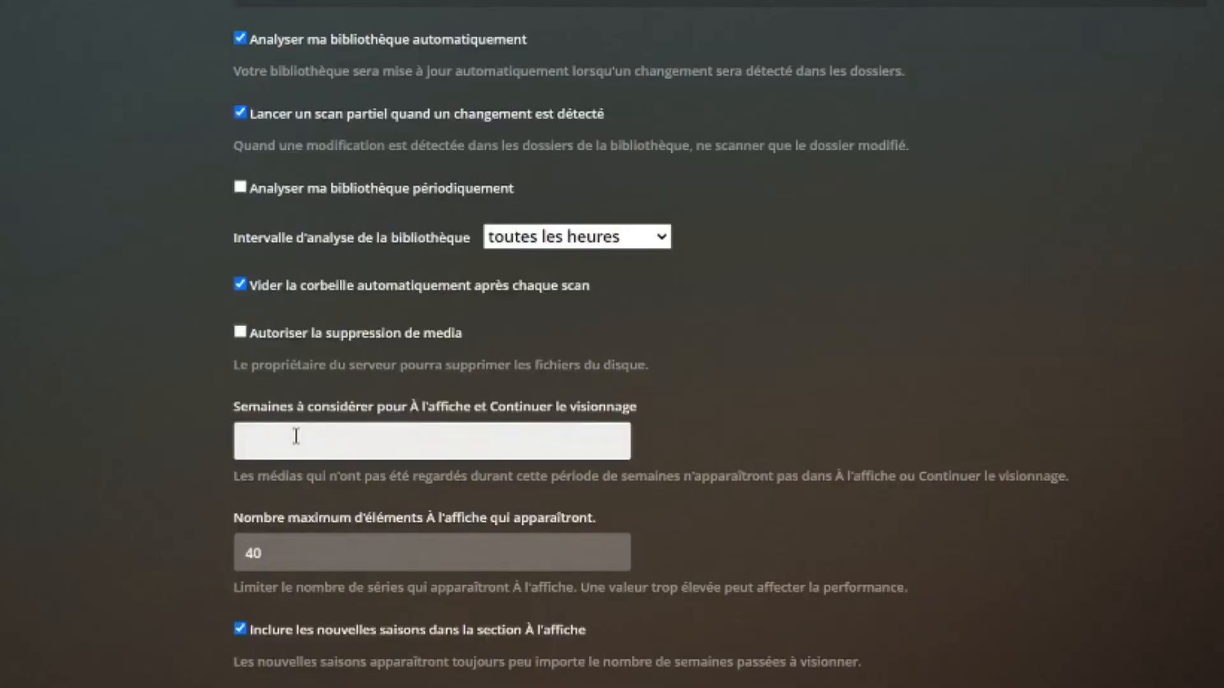
pyautogui.write('25')
pyautogui.click(201, 556)
pyautogui.scroll(-8, 231, 479)
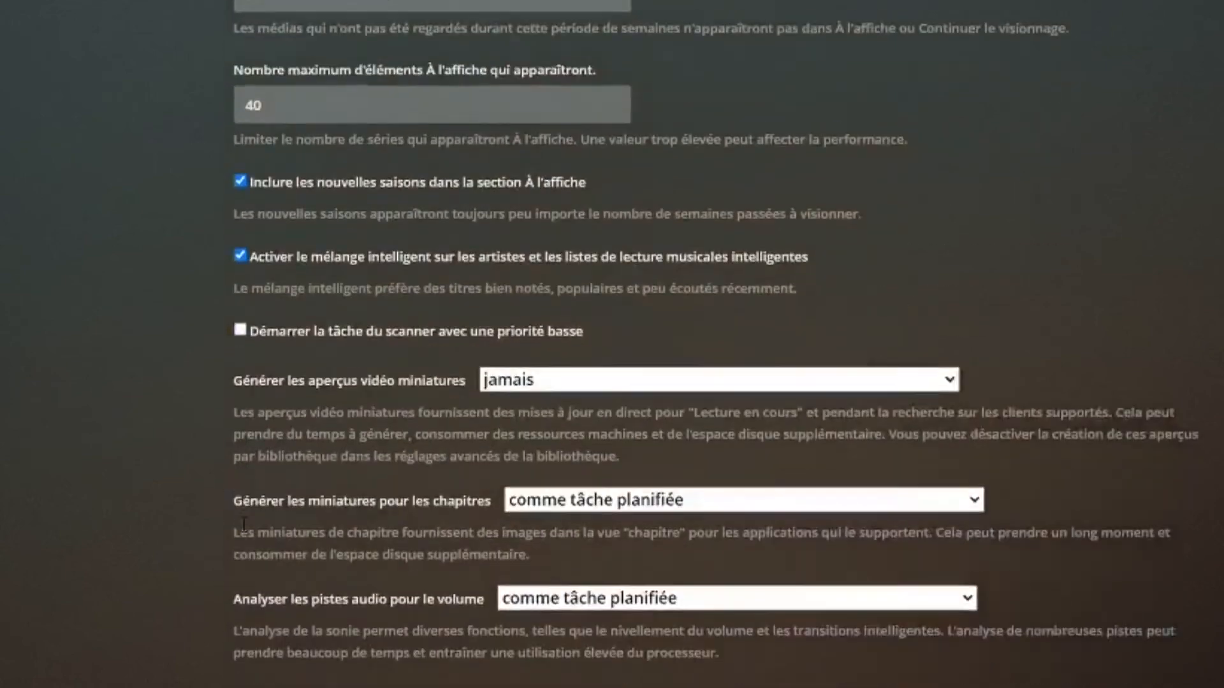
pyautogui.click(298, 637)
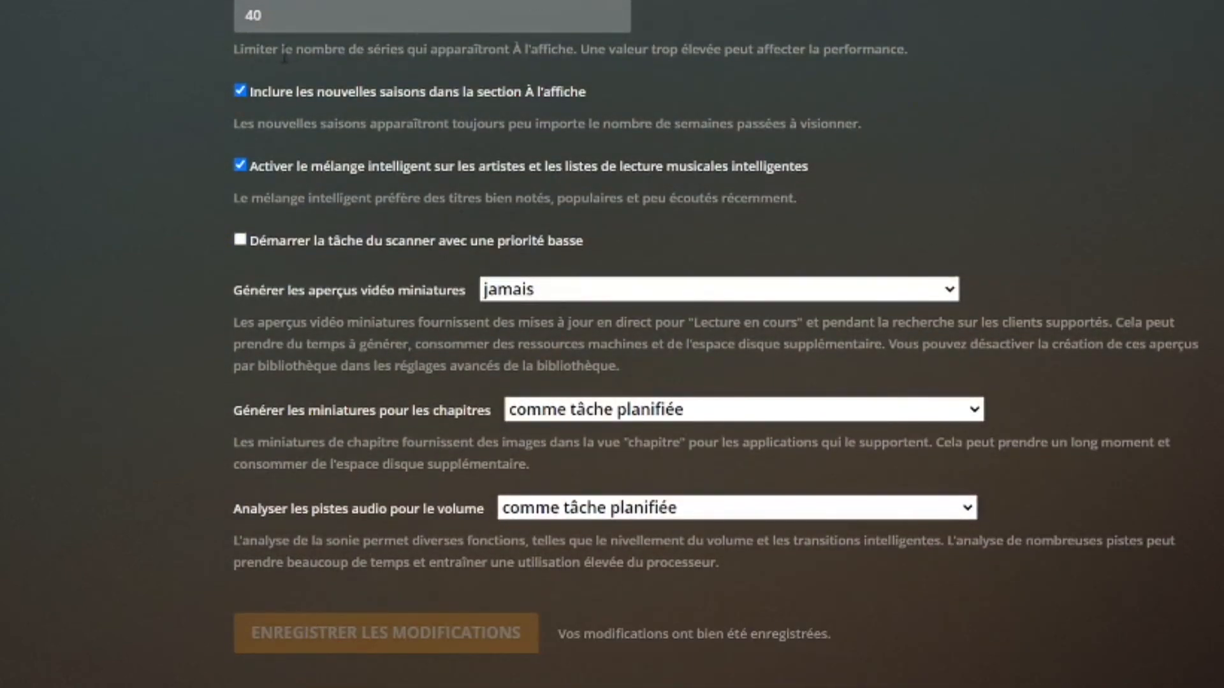
# Set the maximum number of À l'affiche items to 50 and save the changes.
pyautogui.doubleClick(236, 8)
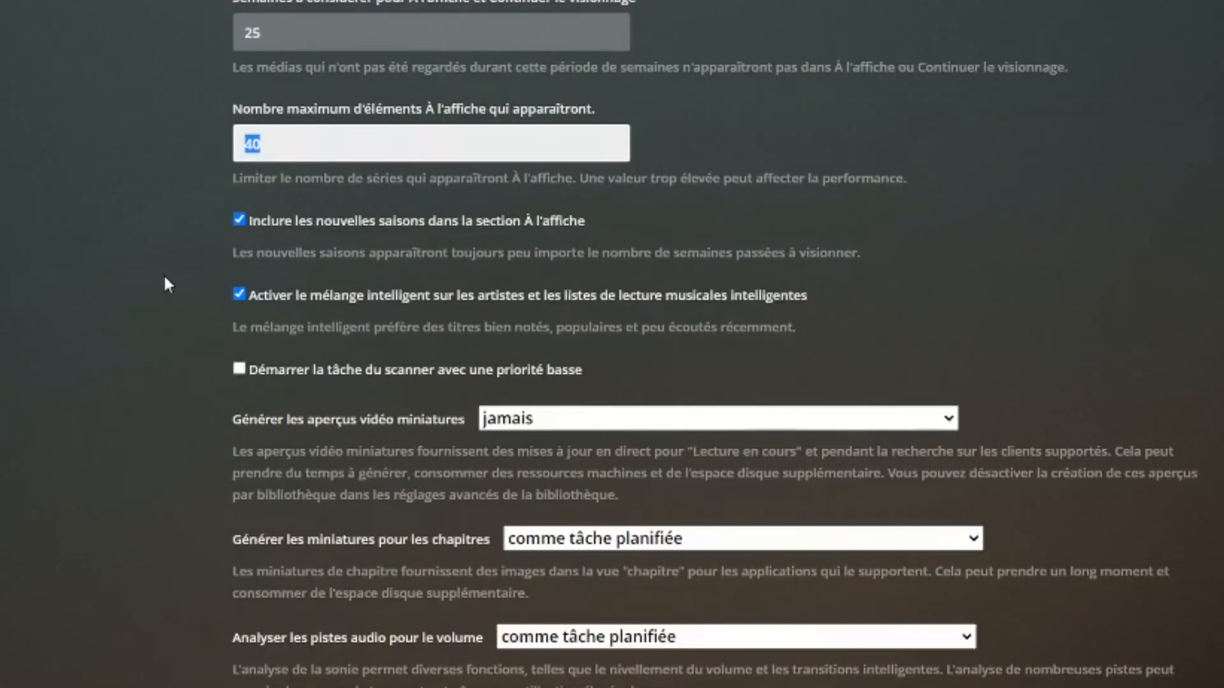
pyautogui.write('50')
pyautogui.press('Tab')
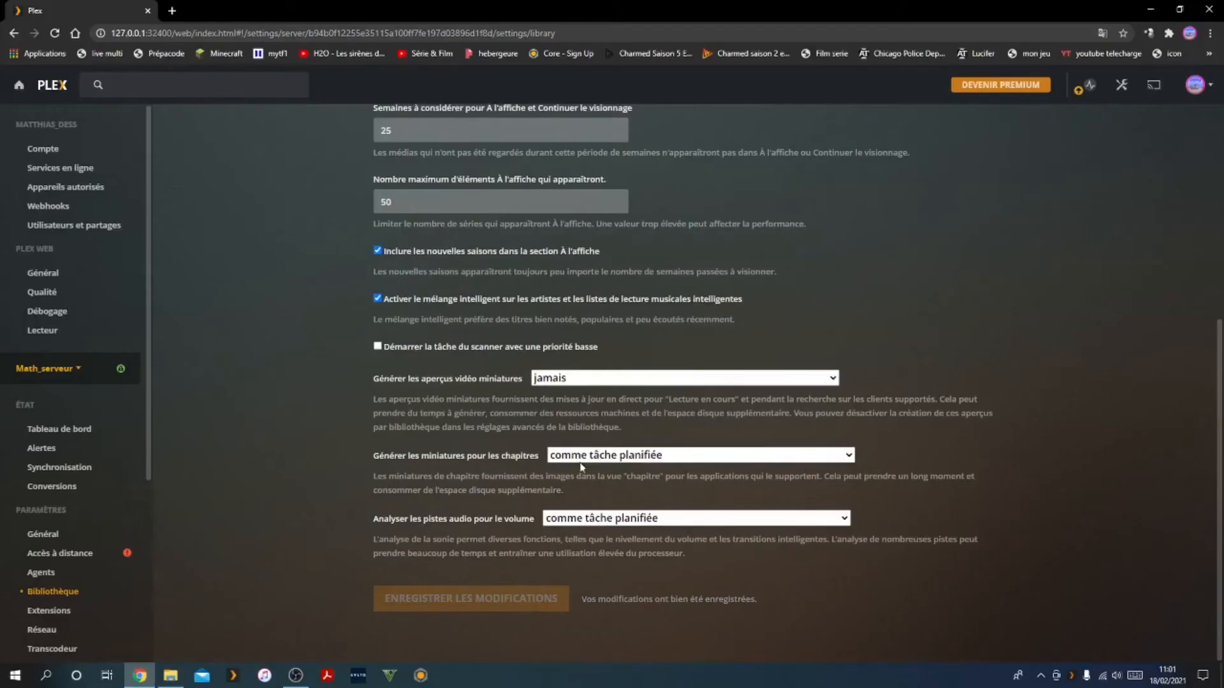
# Turn the low-priority scanner task on and back off, and review the video preview thumbnail options, keeping jamais.
pyautogui.click(378, 347)
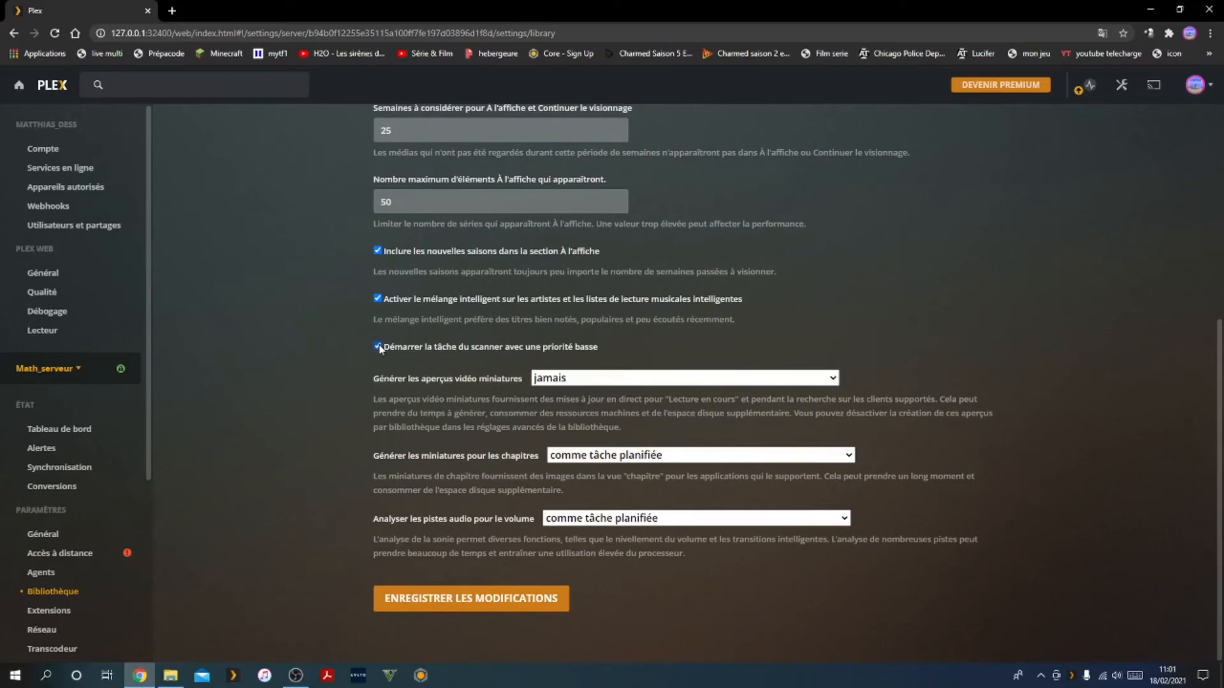
pyautogui.click(378, 347)
pyautogui.click(576, 381)
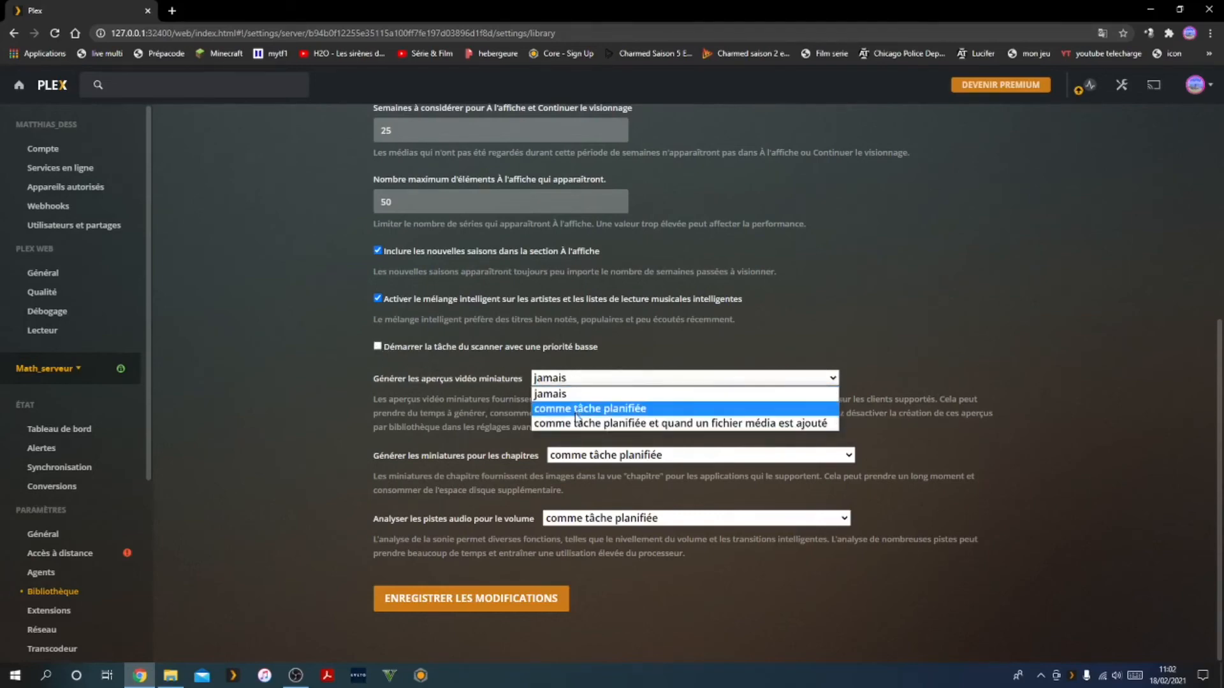
pyautogui.click(574, 394)
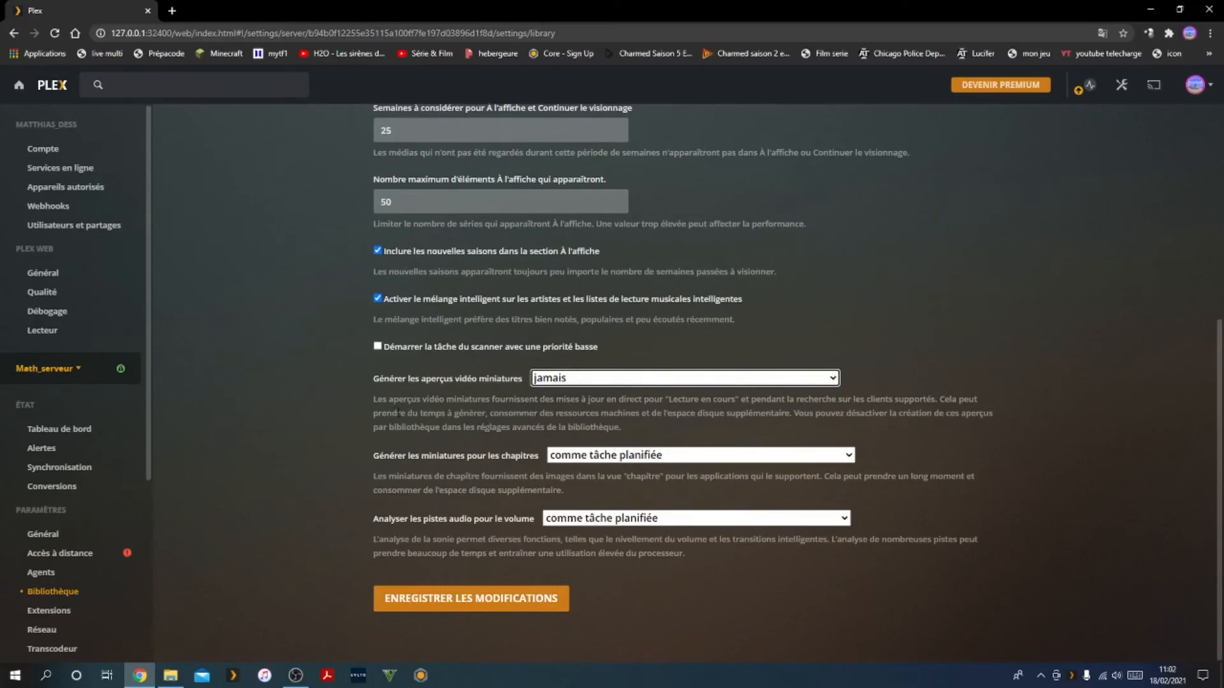
pyautogui.scroll(5, 397, 412)
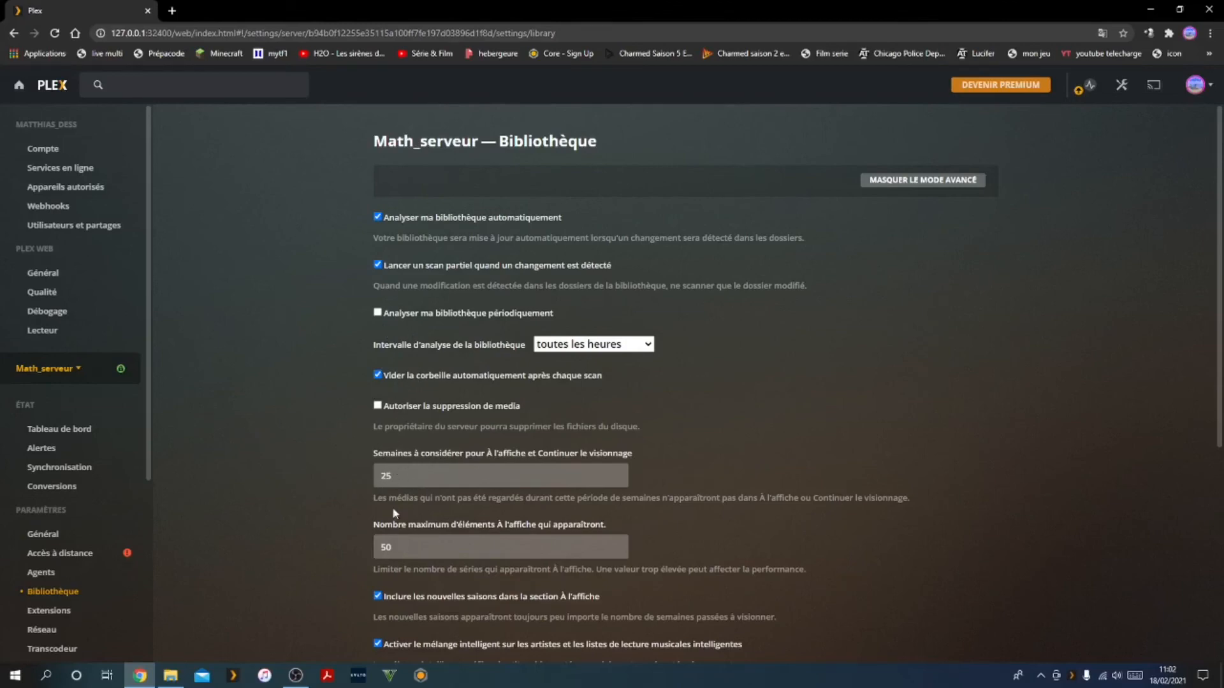
pyautogui.scroll(-5, 257, 553)
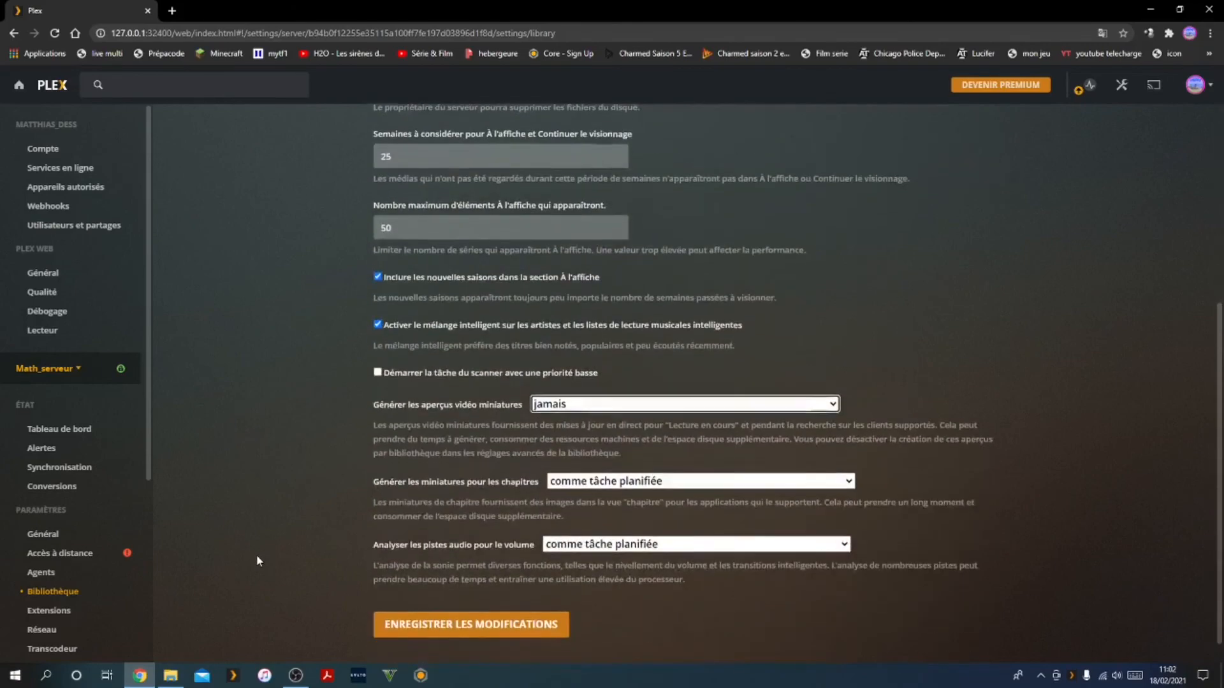
pyautogui.scroll(5, 257, 553)
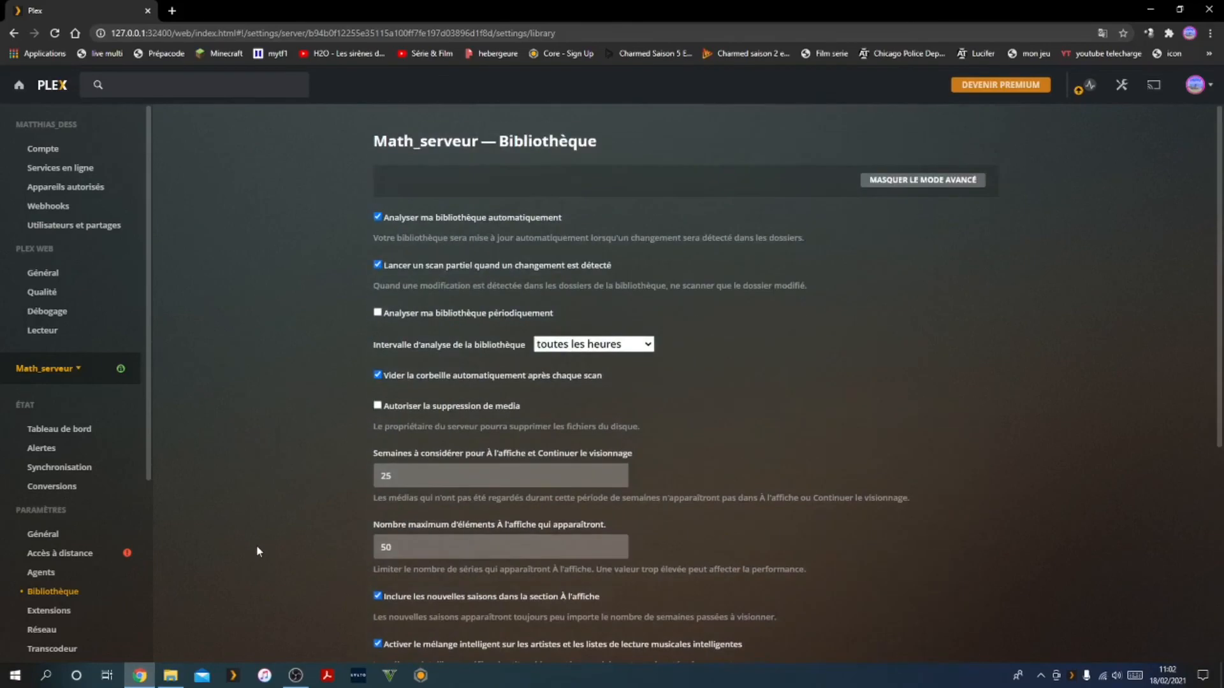
pyautogui.click(297, 676)
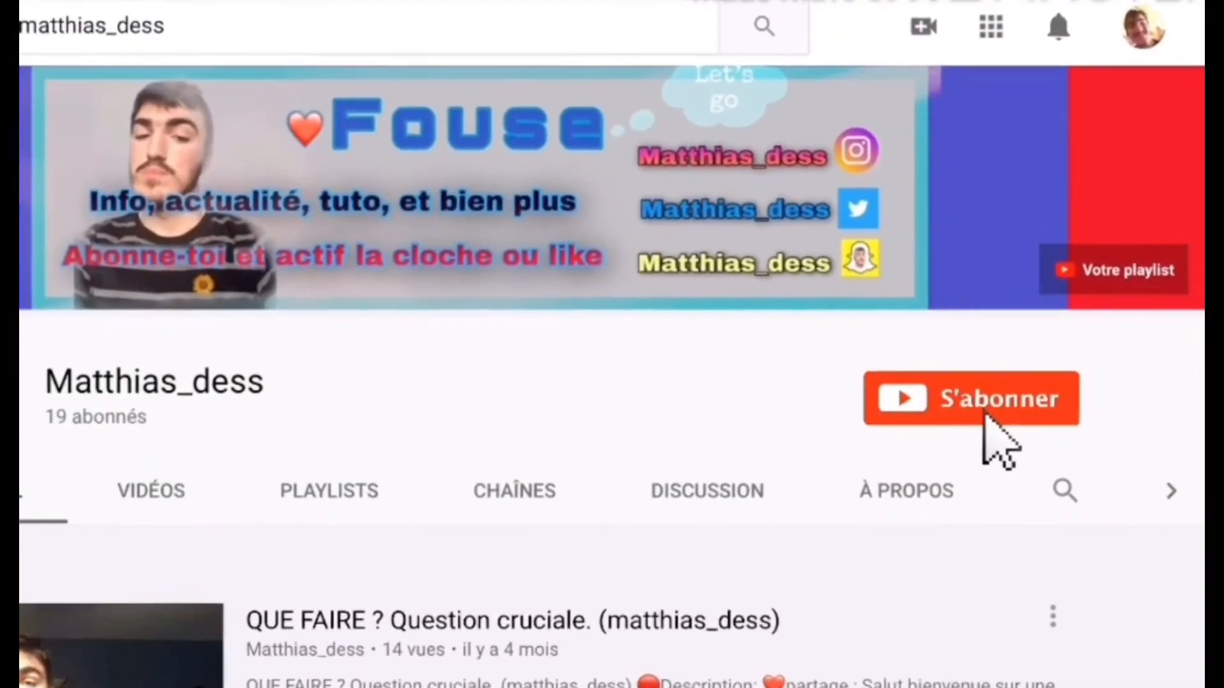
pyautogui.click(1018, 411)
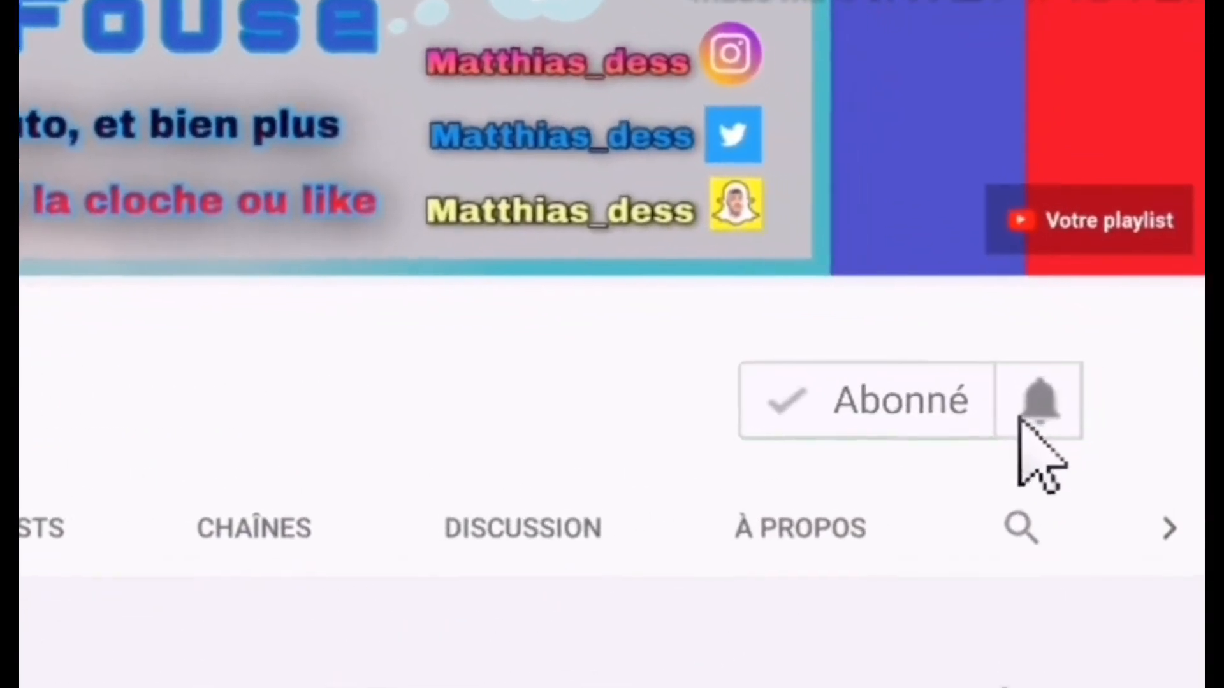
pyautogui.click(1062, 401)
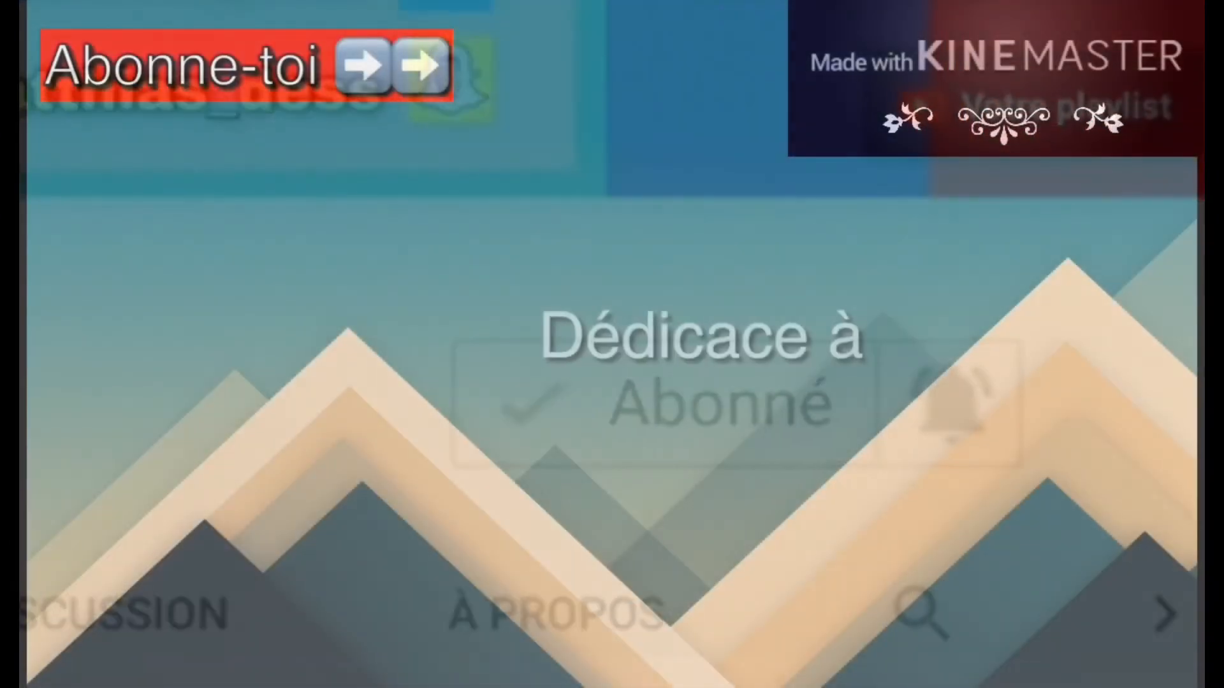